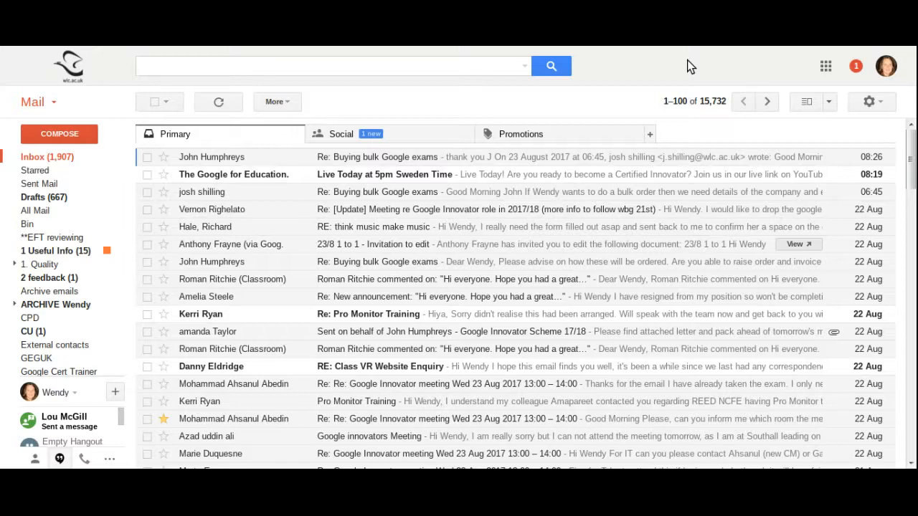
- Search the mailbox for a colleague's messages by choosing her suggested contact, and look through the matching messages
key("slash")
type("ele")
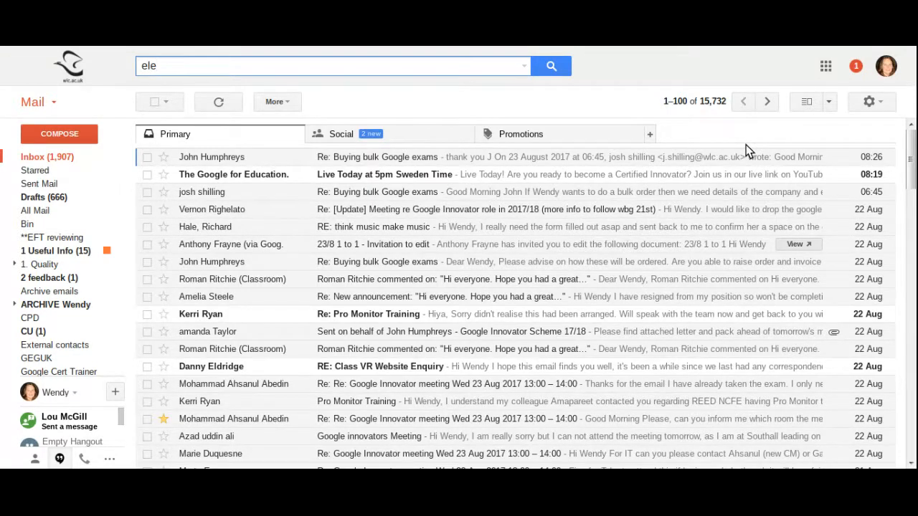
left_click(375, 63)
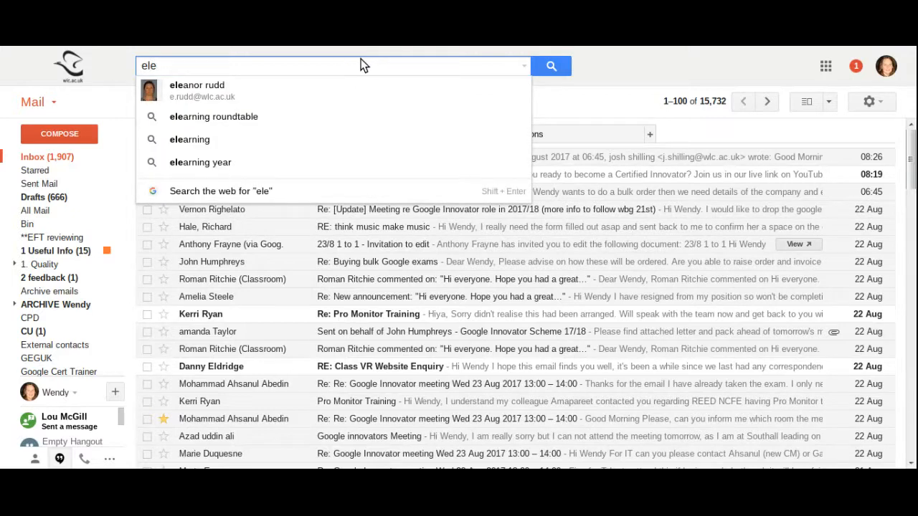
left_click(183, 89)
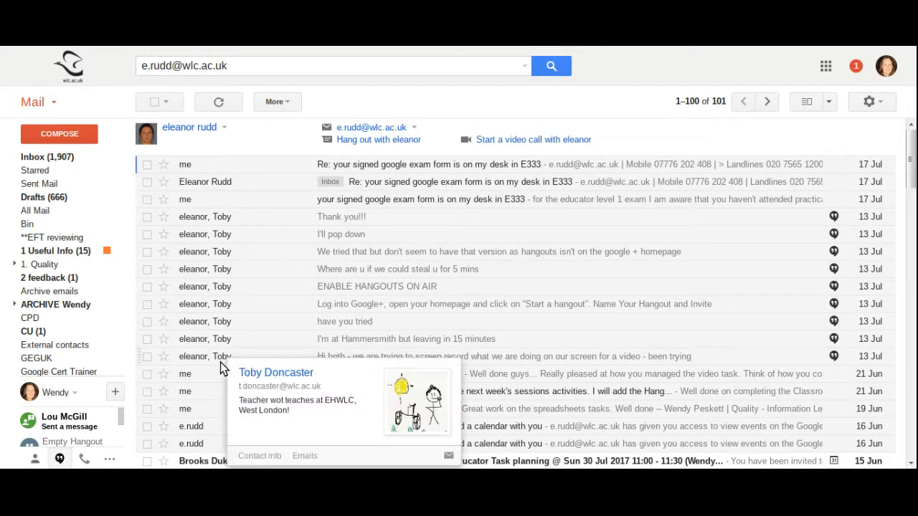
scroll(221, 362, "down", 1)
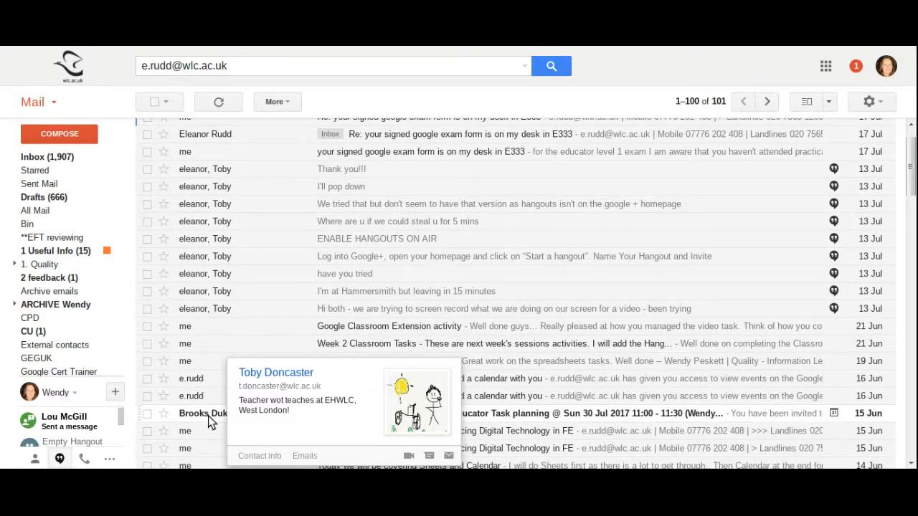
mouse_move(208, 415)
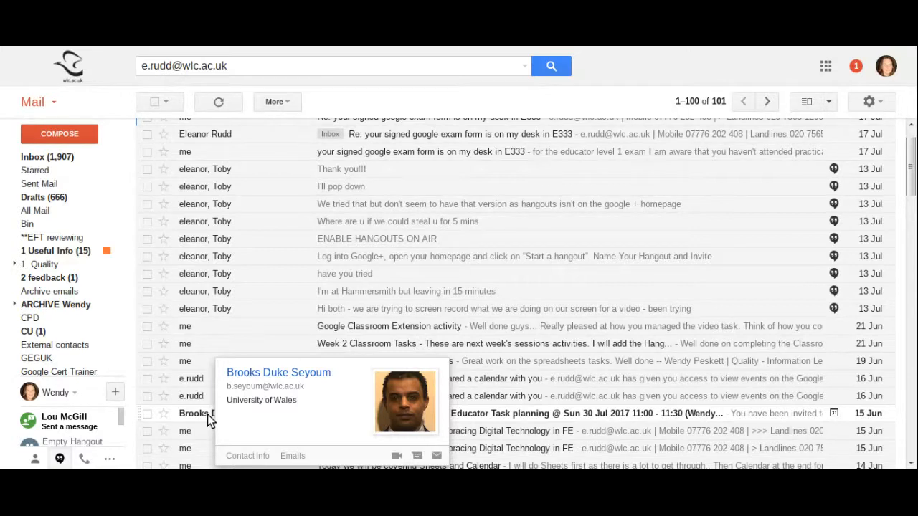
- Run an advanced search of All Mail for messages from a different colleague's address that have an attachment
left_click_drag(258, 65, 145, 66)
type("e")
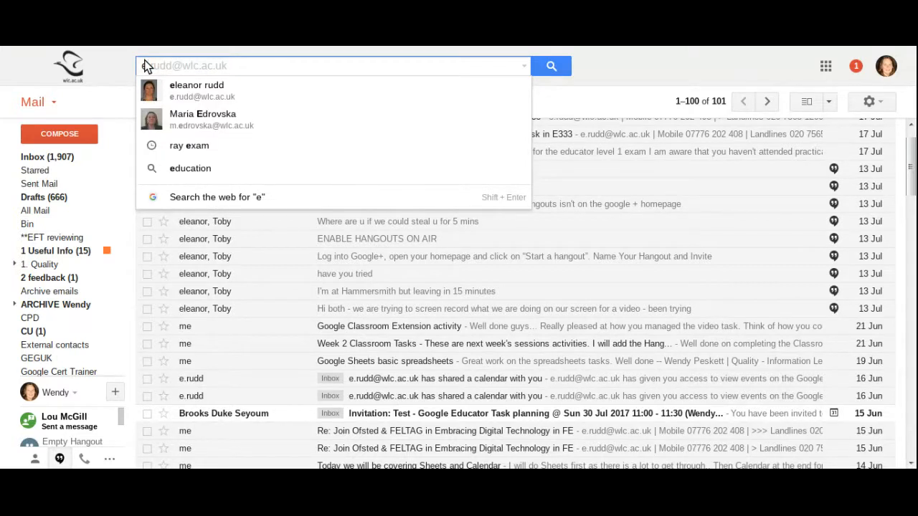
key("BackSpace")
left_click(525, 66)
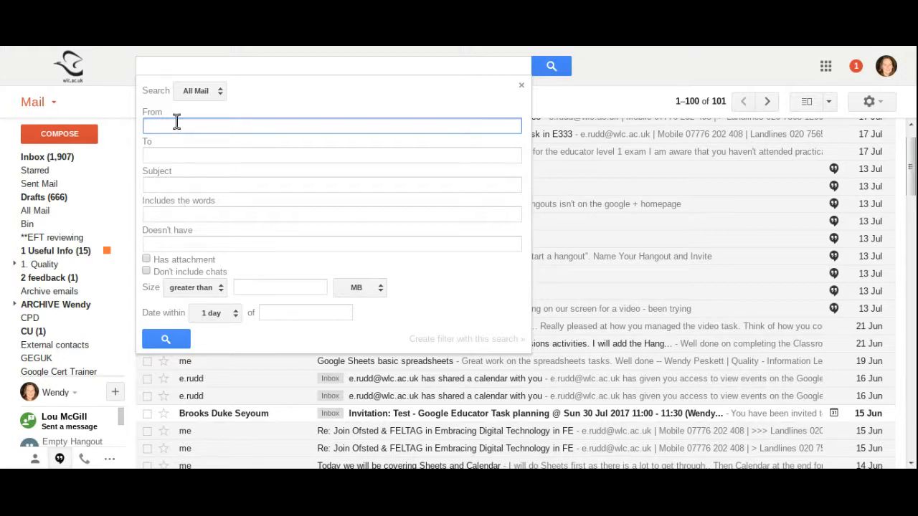
type("a.f")
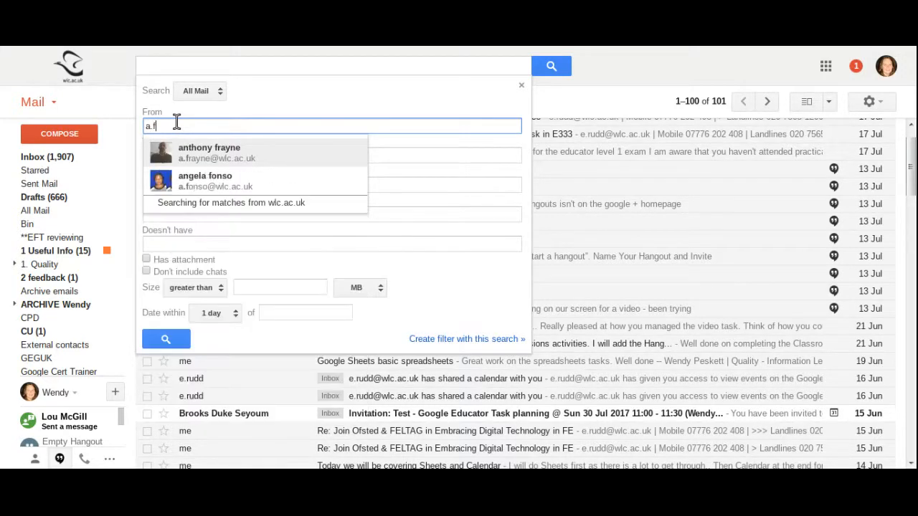
left_click(184, 151)
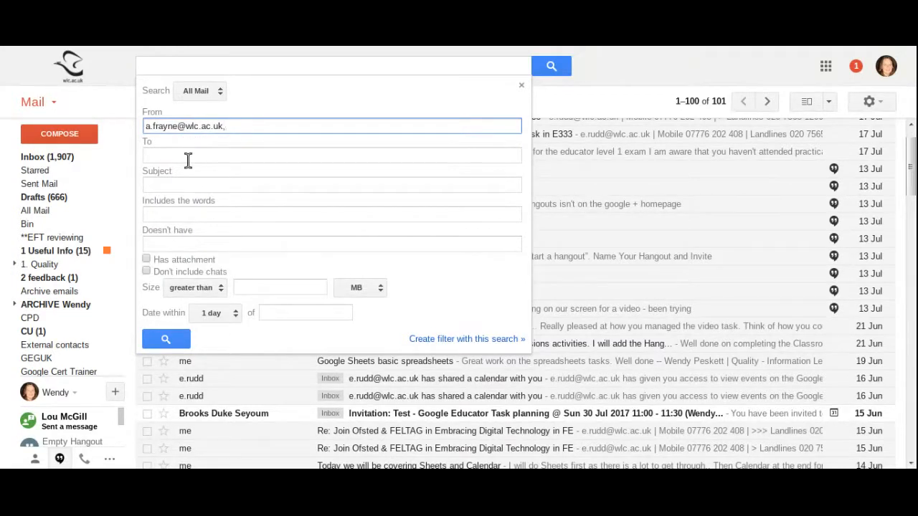
left_click(146, 259)
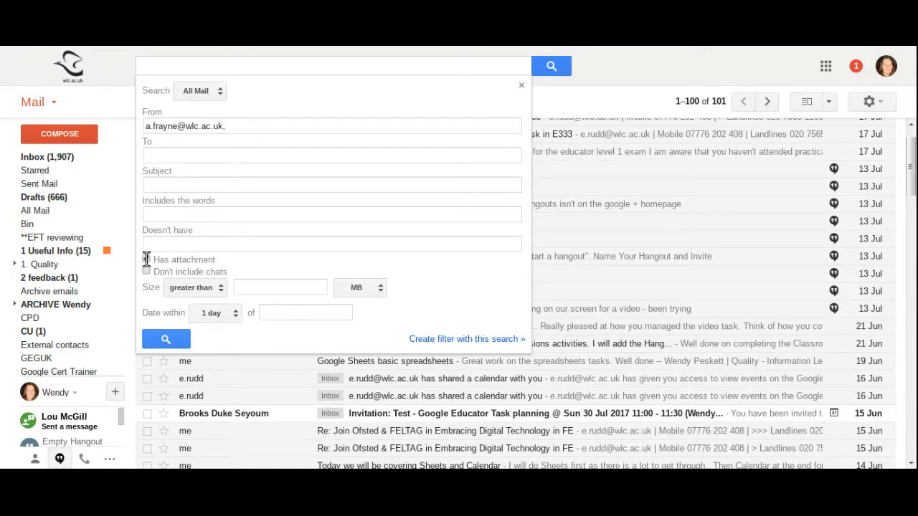
left_click(165, 341)
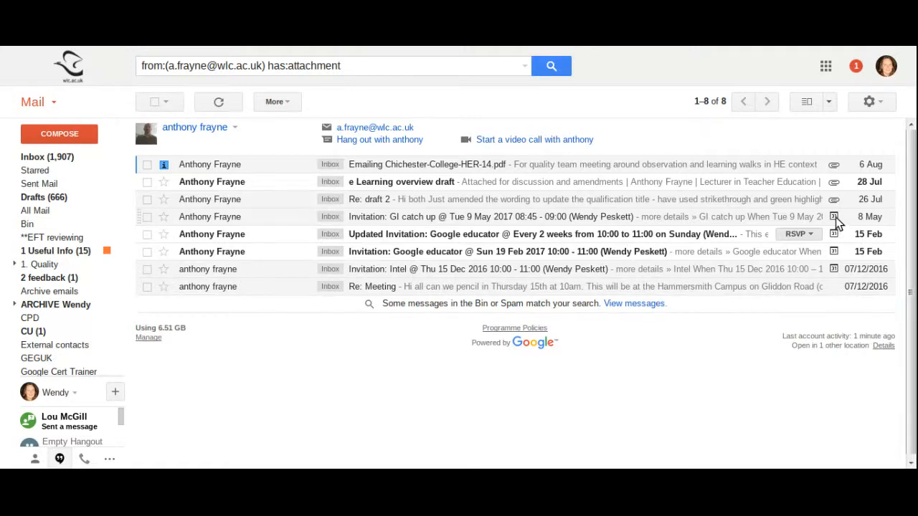
- Open the mail settings and view the choices for the Undo Send cancellation period without changing it
left_click(869, 101)
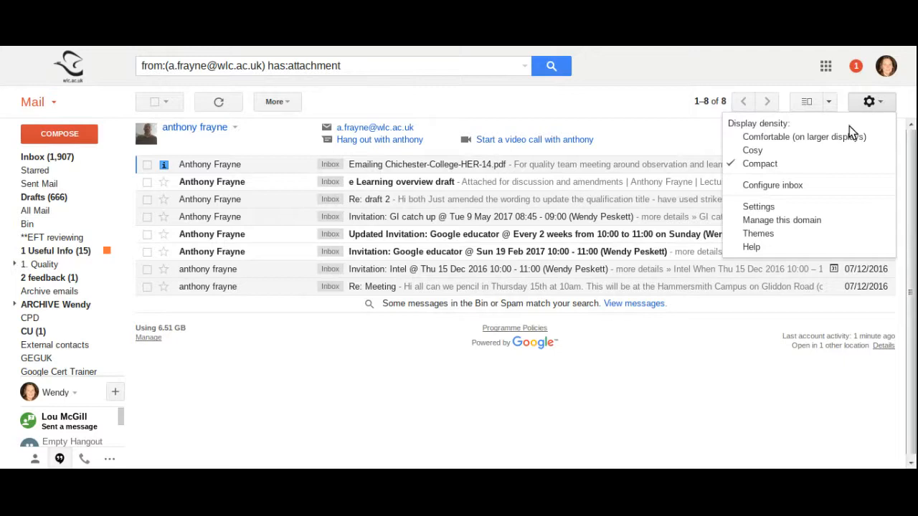
left_click(766, 207)
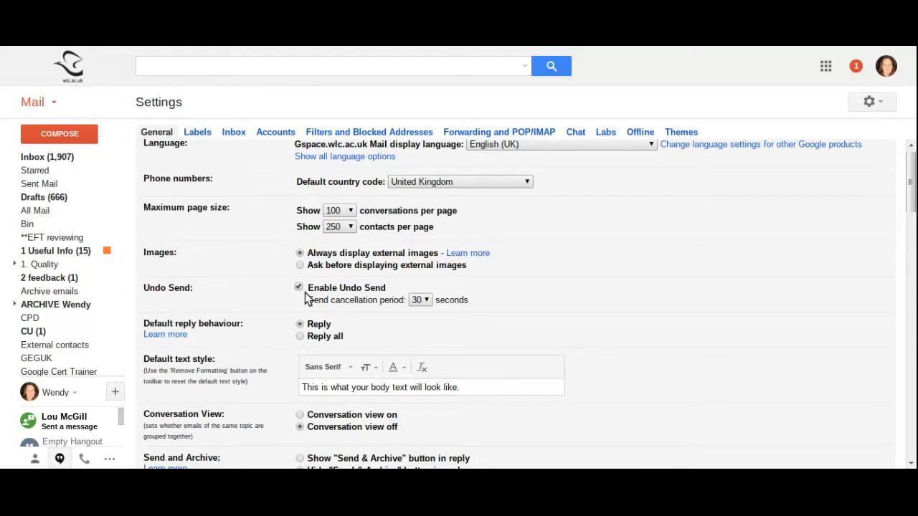
left_click(428, 302)
left_click(494, 301)
- Try turning conversation view on and set it back to off
scroll(488, 298, "down", 2)
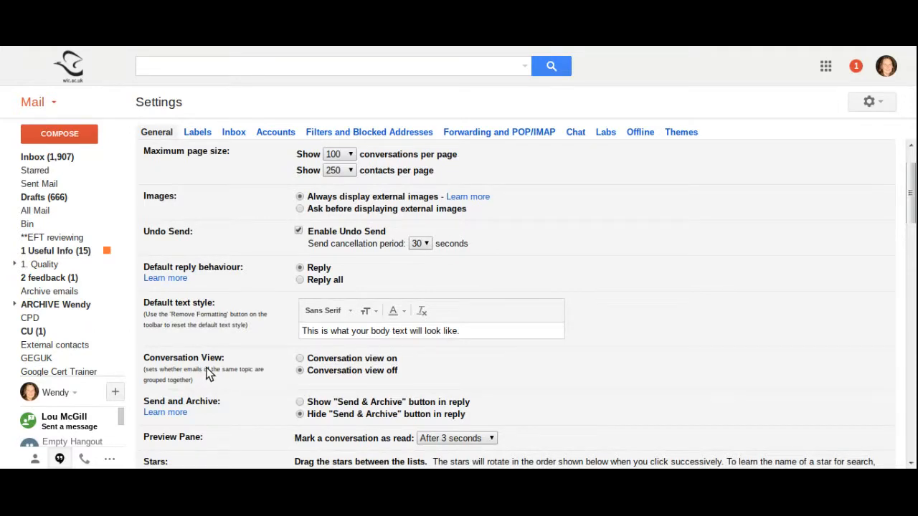
left_click(301, 359)
left_click(300, 371)
- Apply the "all stars" preset in the Stars settings so every star type is in use
scroll(468, 369, "down", 2)
scroll(467, 370, "down", 4)
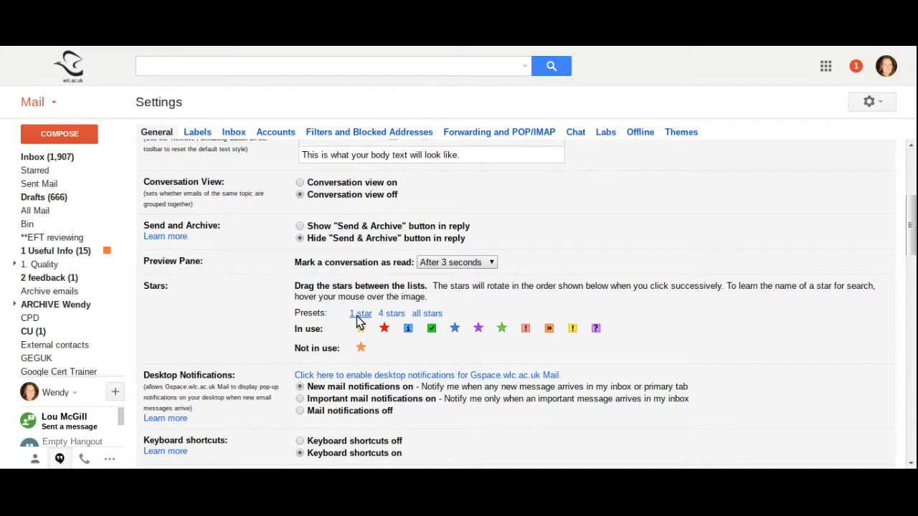
left_click(428, 316)
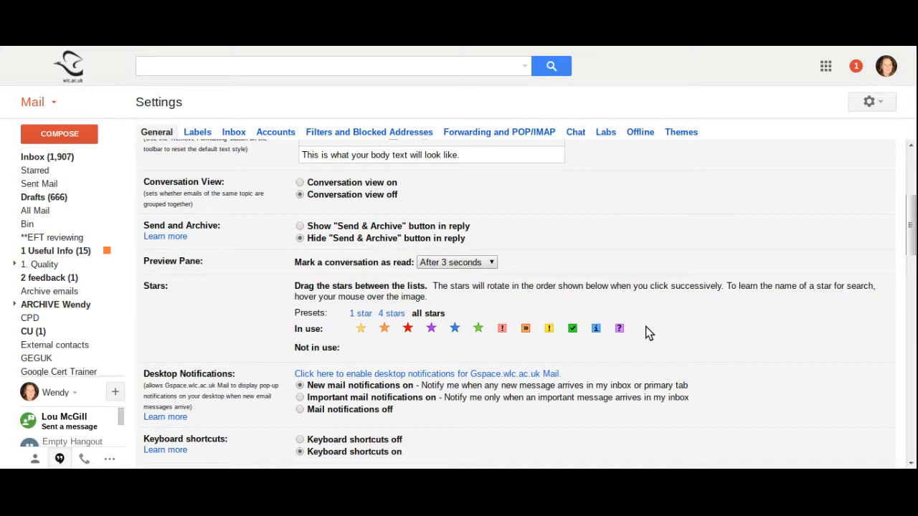
- Review the remaining general settings from desktop notifications and profile picture through to the email signature
scroll(645, 328, "down", 3)
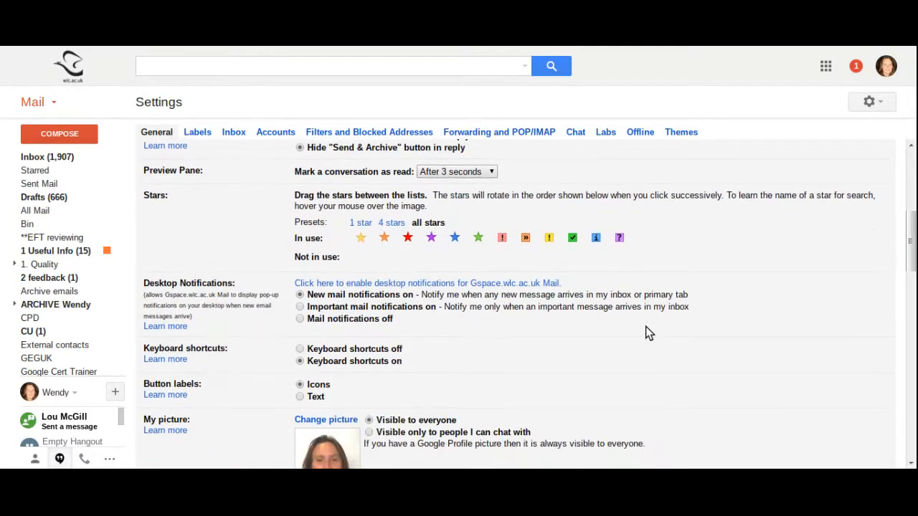
scroll(646, 326, "down", 6)
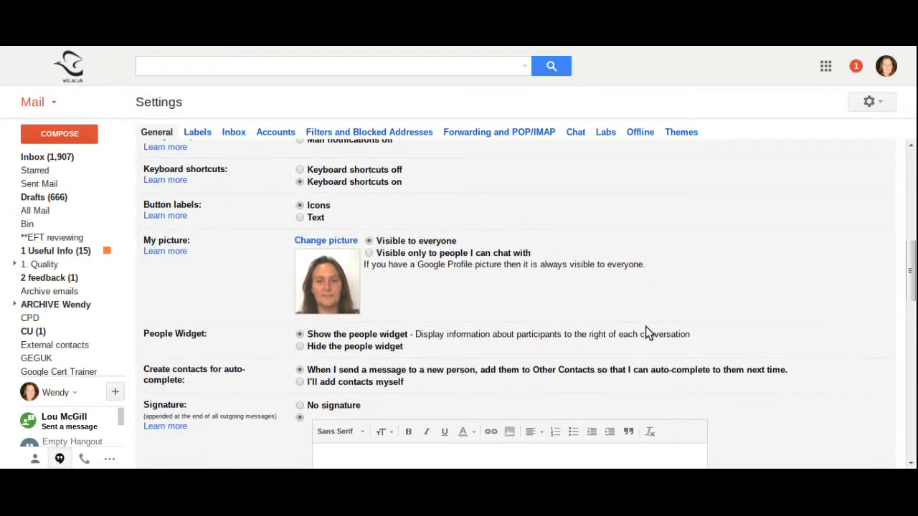
scroll(645, 330, "down", 3)
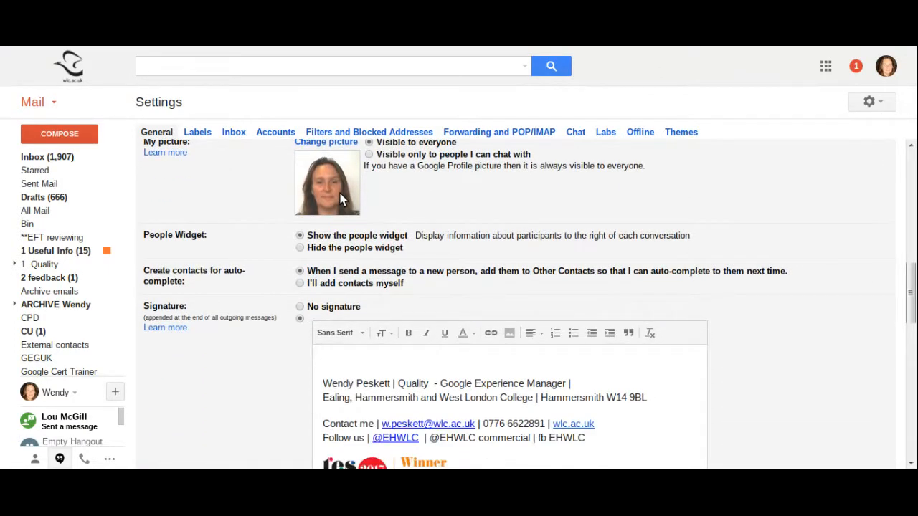
scroll(394, 377, "down", 1)
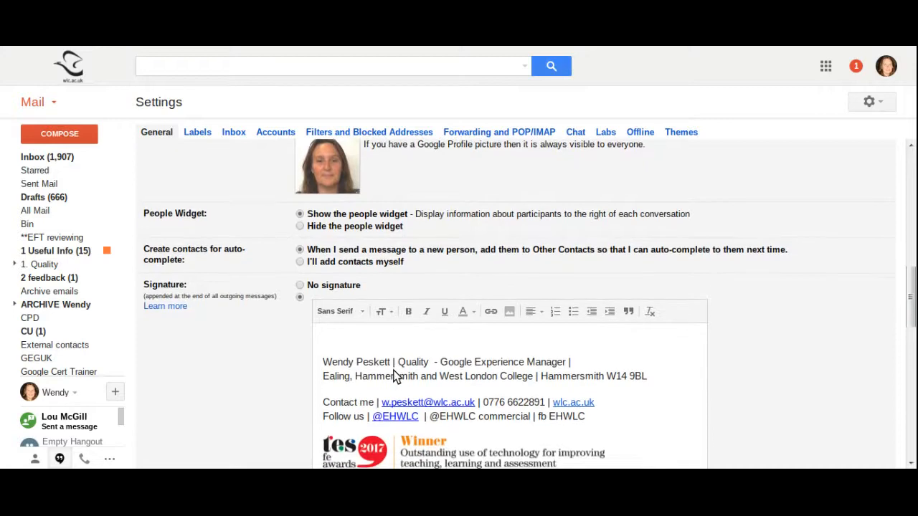
scroll(393, 377, "down", 1)
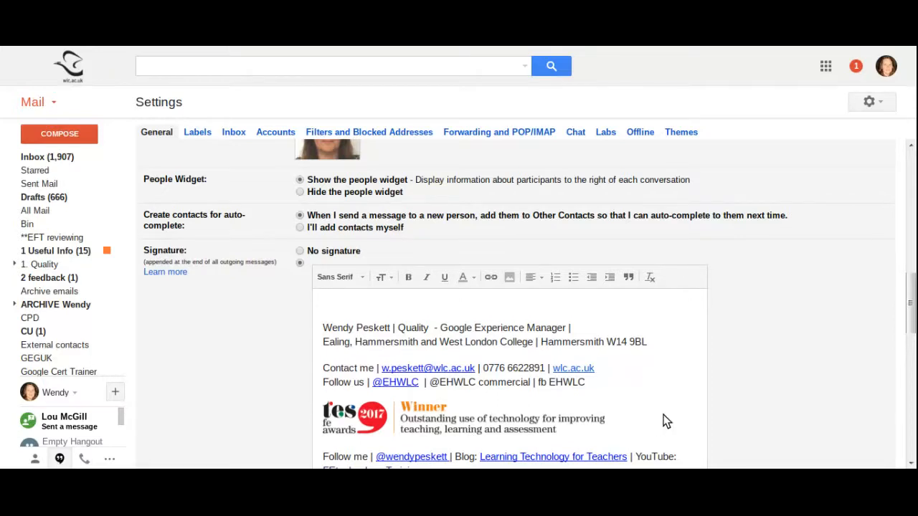
scroll(665, 420, "down", 1)
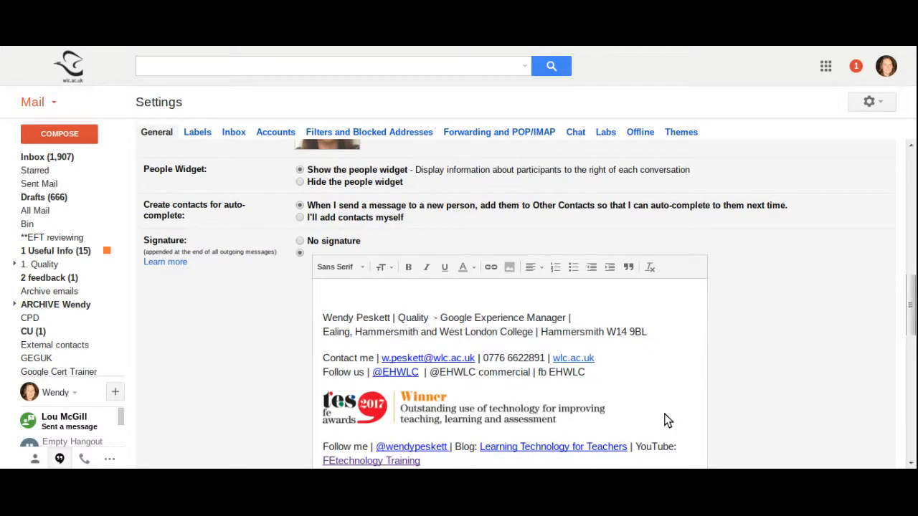
scroll(665, 420, "down", 5)
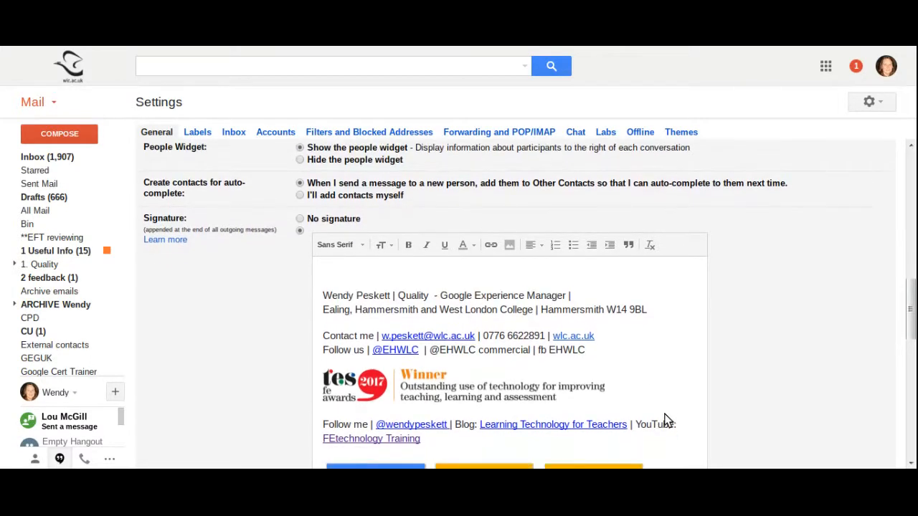
- Save the general settings changes and return to the inbox
scroll(665, 420, "down", 6)
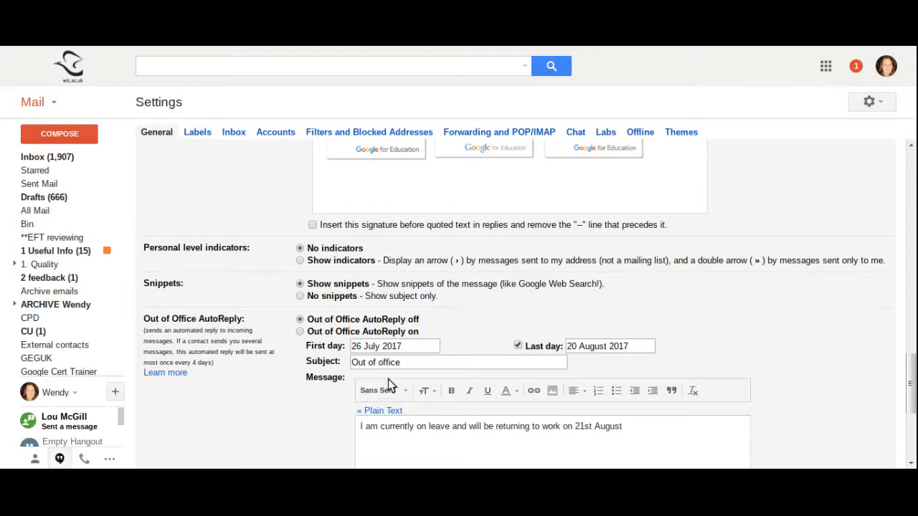
scroll(402, 416, "down", 2)
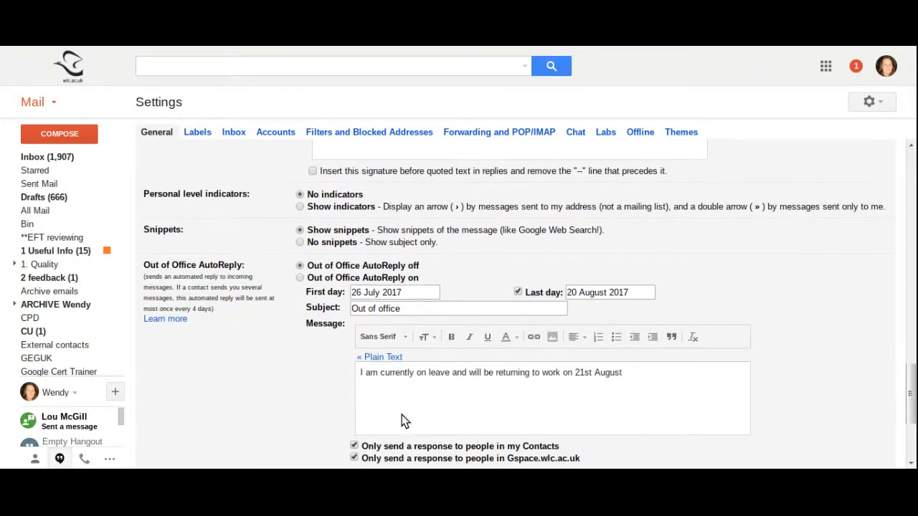
scroll(401, 419, "down", 5)
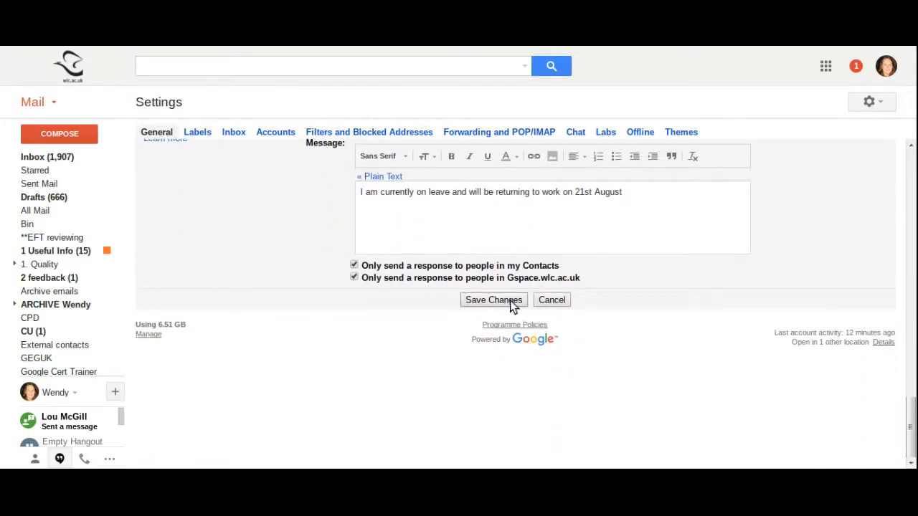
left_click(510, 301)
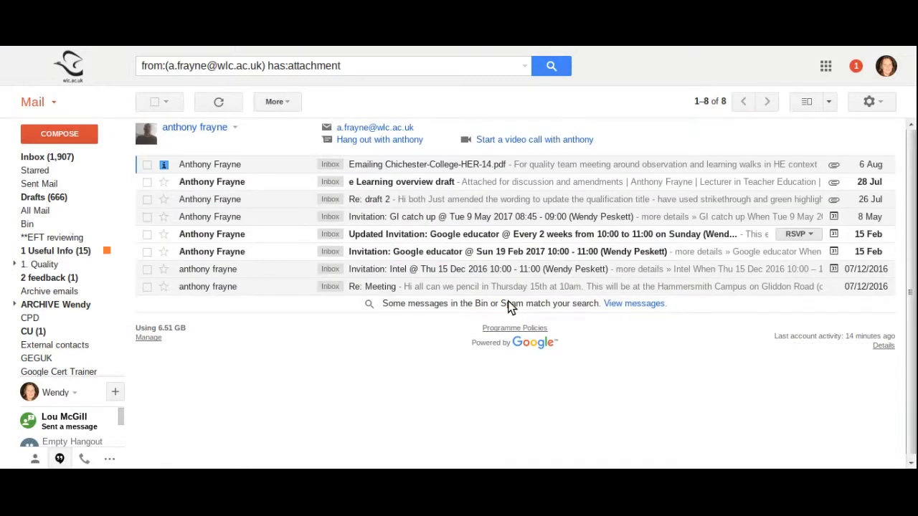
left_click(50, 155)
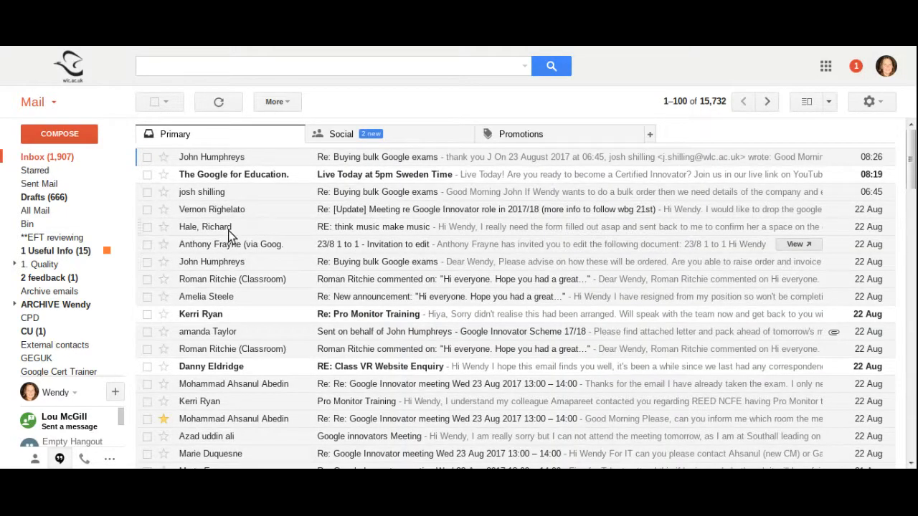
- Mark the newest inbox message with the blue star and view it in the Starred list
left_click(163, 157)
left_click(163, 158)
left_click(163, 158)
left_click(164, 158)
left_click(163, 158)
left_click(164, 158)
left_click(38, 172)
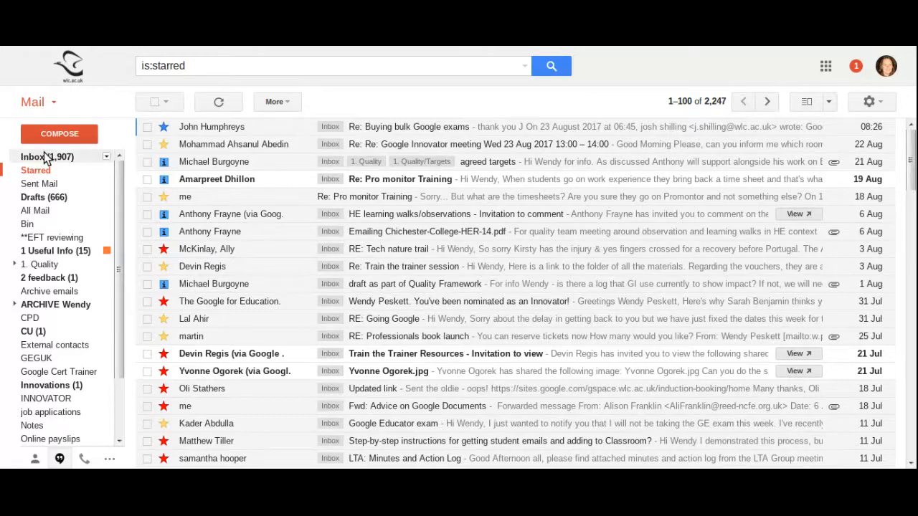
left_click(45, 163)
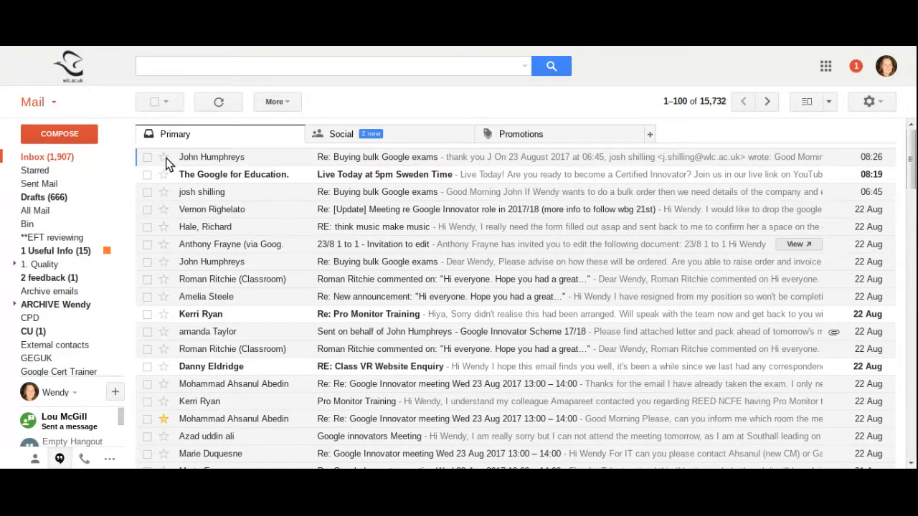
- Send a new message with the subject "test" to a colleague and undo the sending
left_click(46, 134)
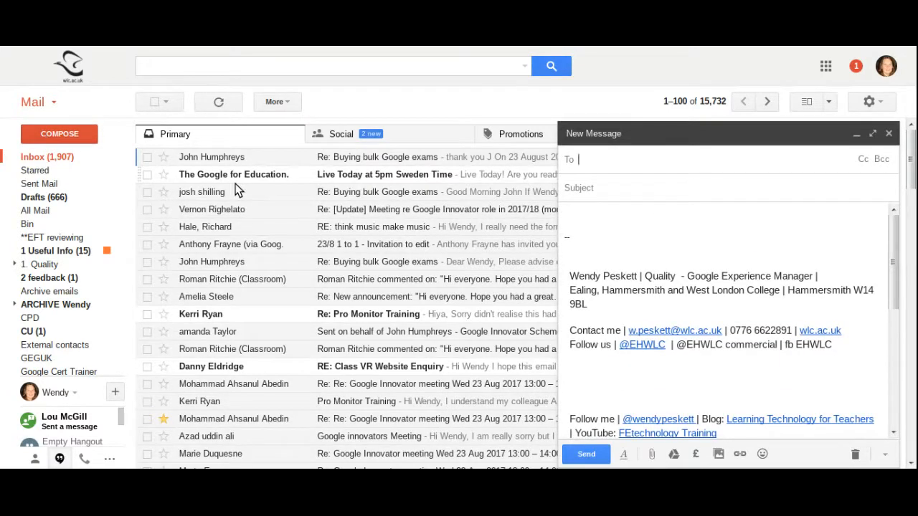
type("a.")
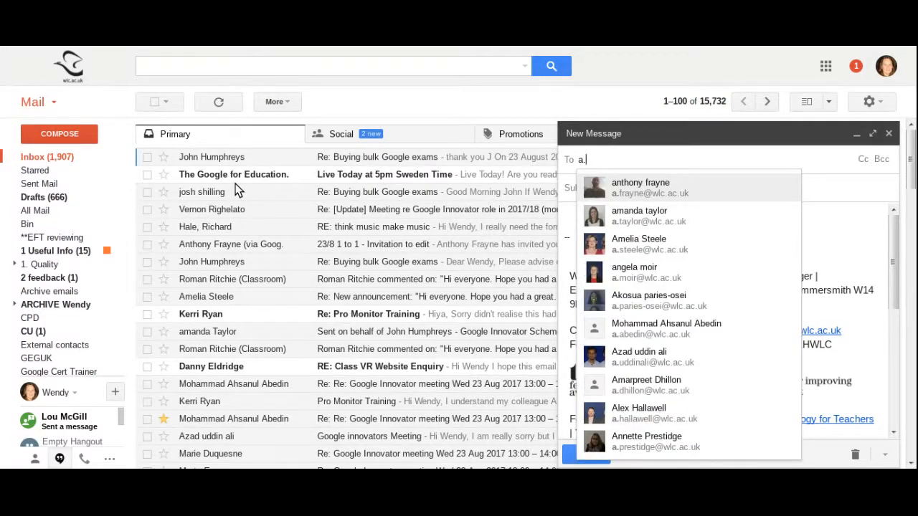
type("f")
left_click(636, 187)
left_click(626, 185)
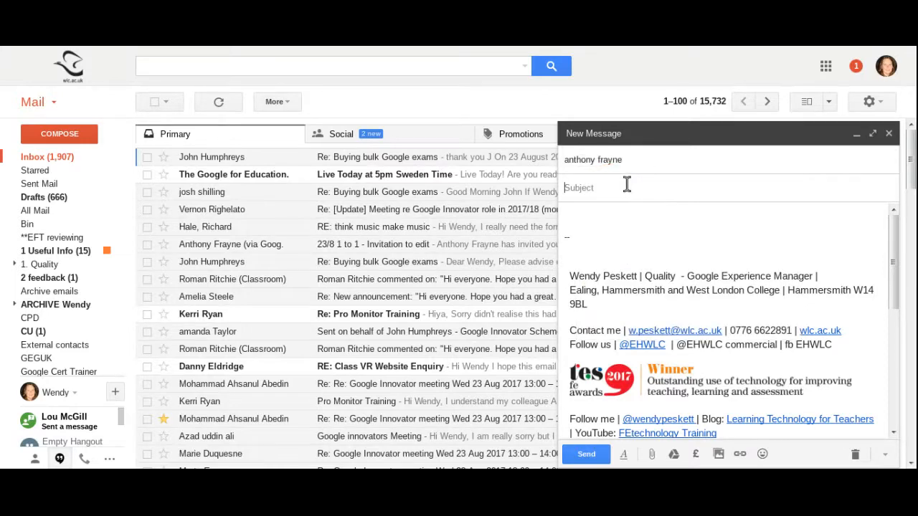
type("test")
left_click(584, 456)
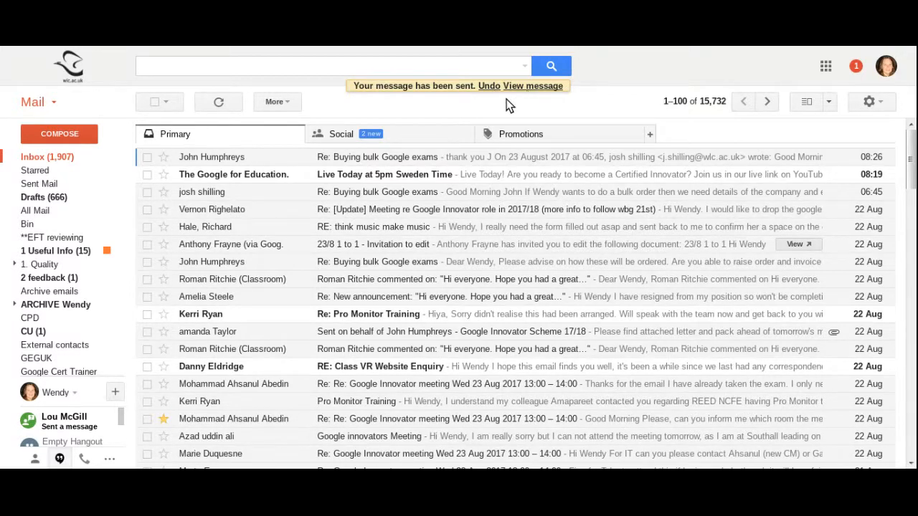
left_click(489, 85)
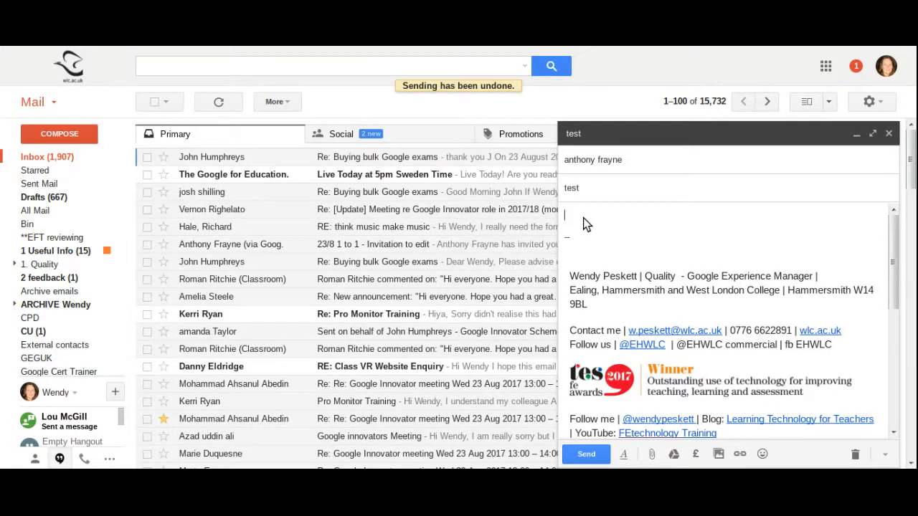
- Close the test draft, view the Social and Promotions inbox categories and return to Primary
left_click(889, 134)
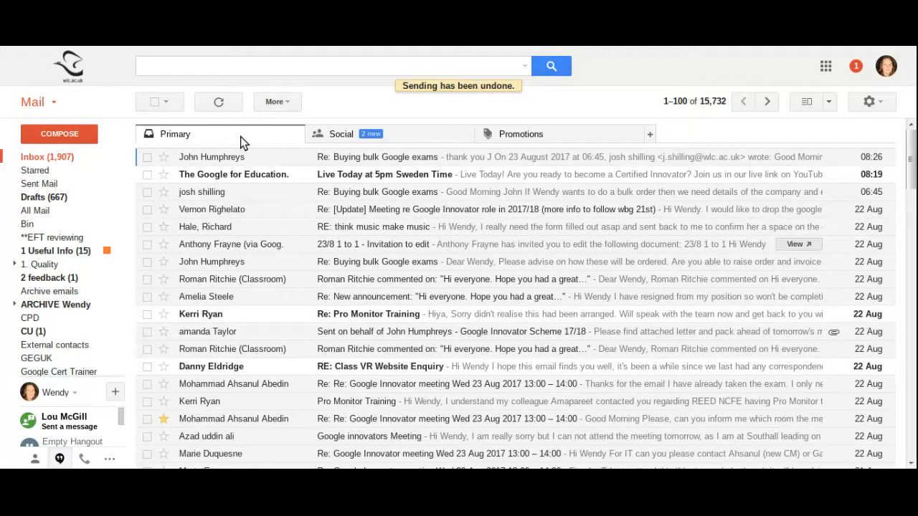
left_click(342, 140)
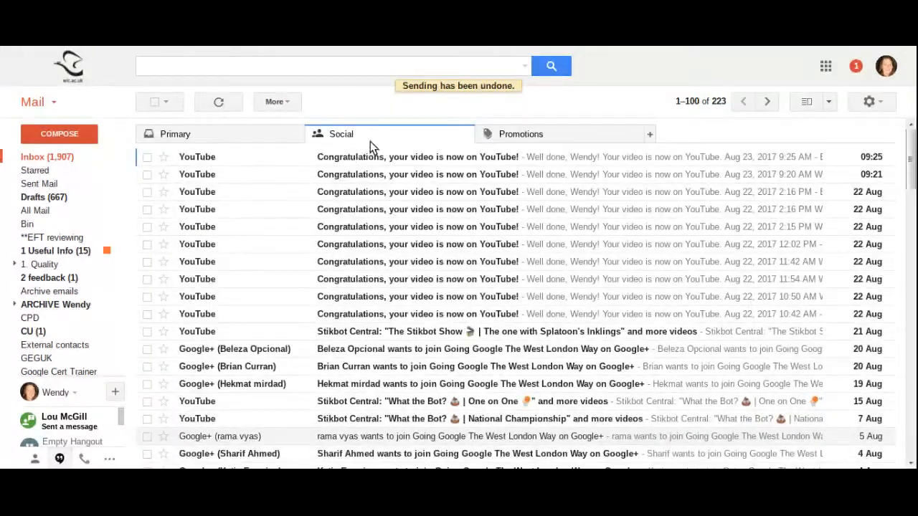
left_click(526, 139)
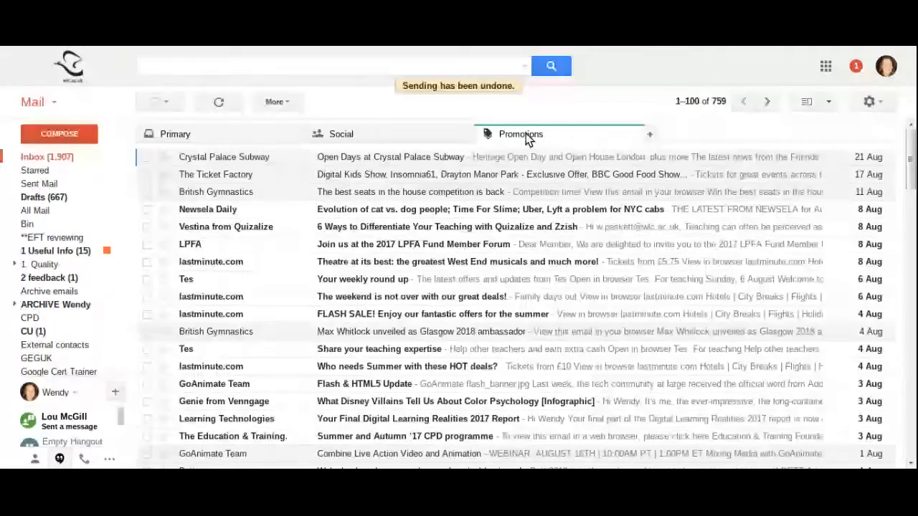
left_click(257, 135)
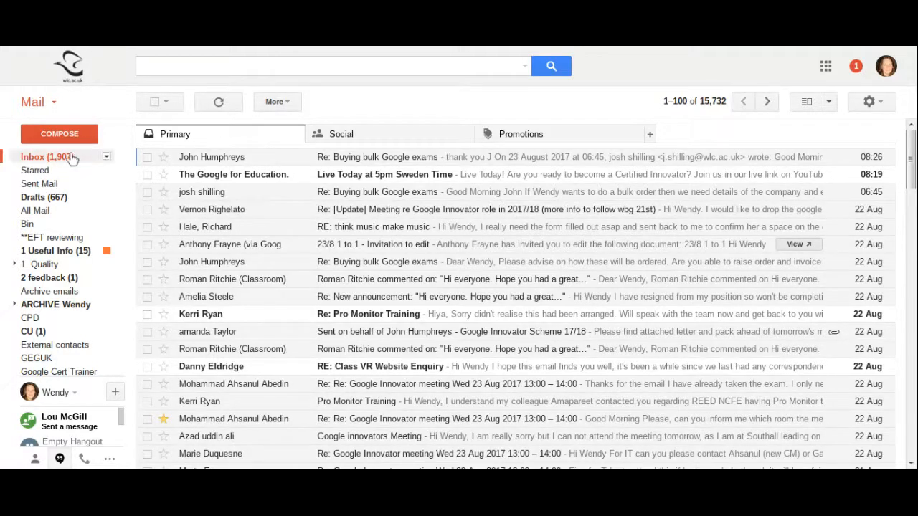
- In the Default inbox type's settings, try enabling the Updates and Forums tabs, disable both again and save the tab selection
left_click(106, 158)
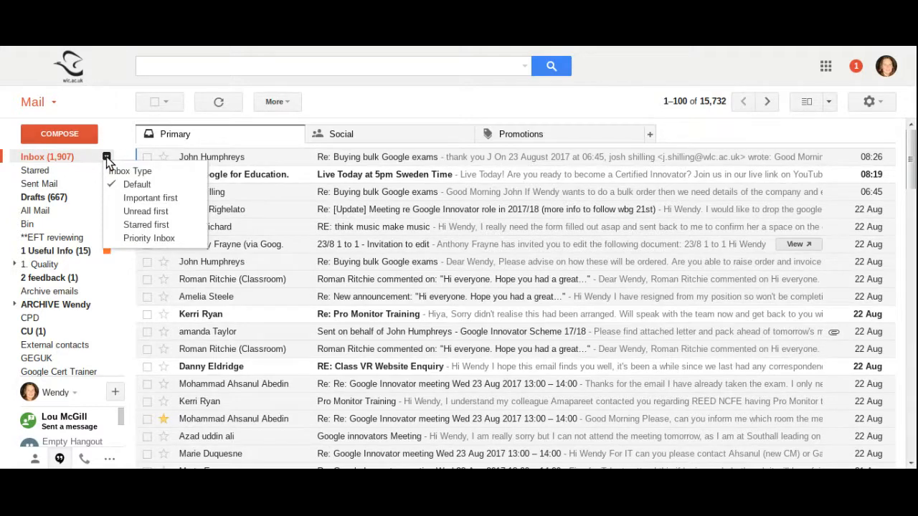
mouse_move(145, 185)
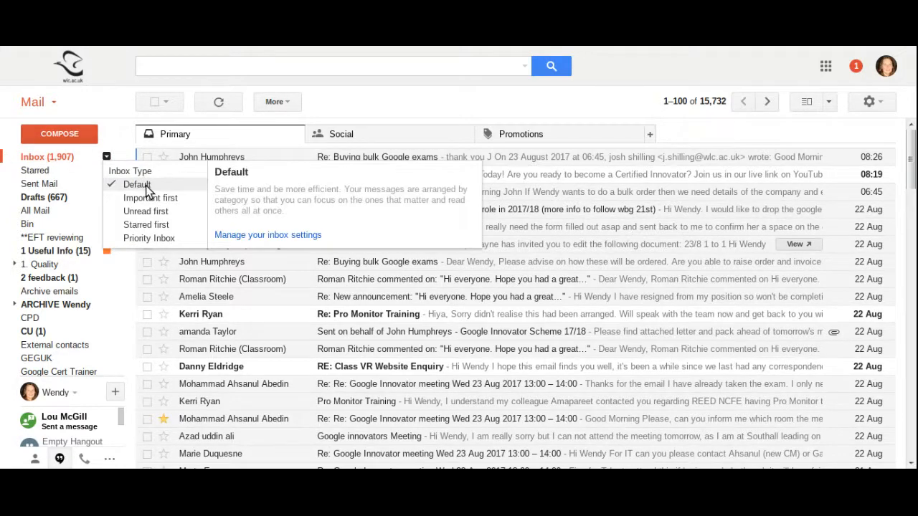
left_click(257, 236)
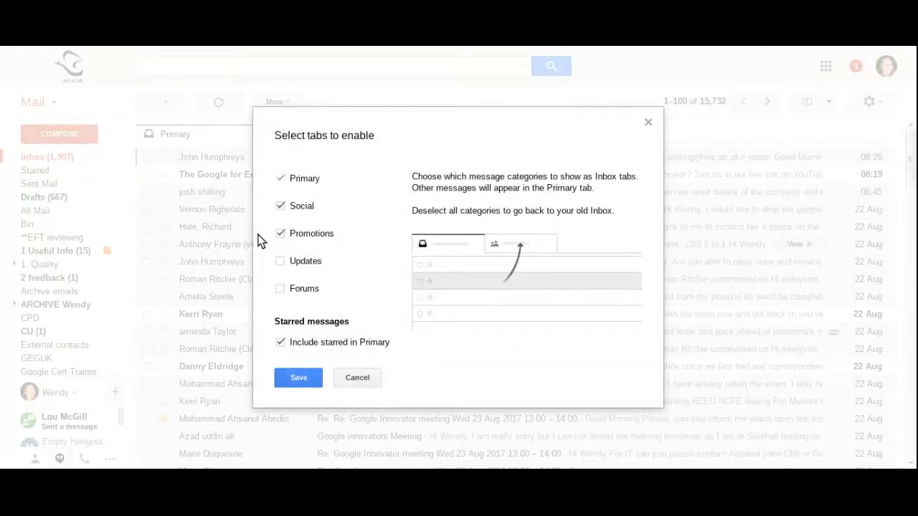
left_click(280, 261)
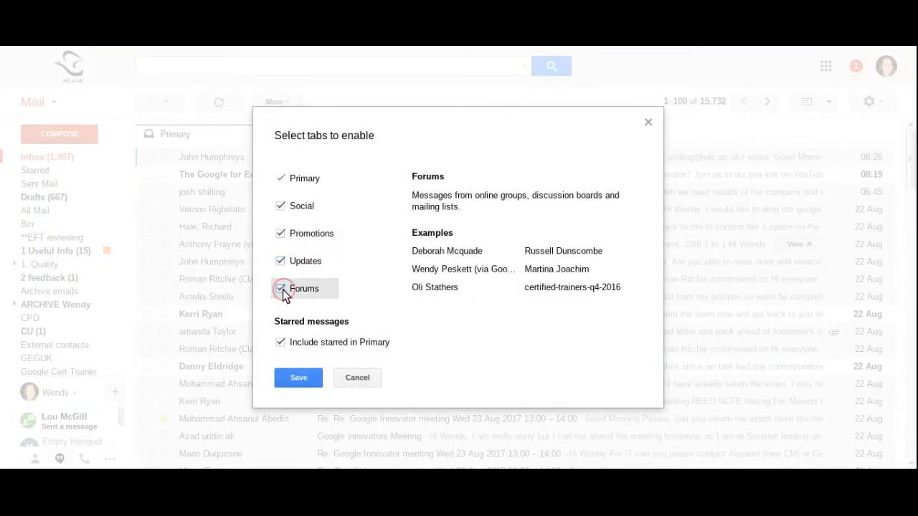
left_click(280, 289)
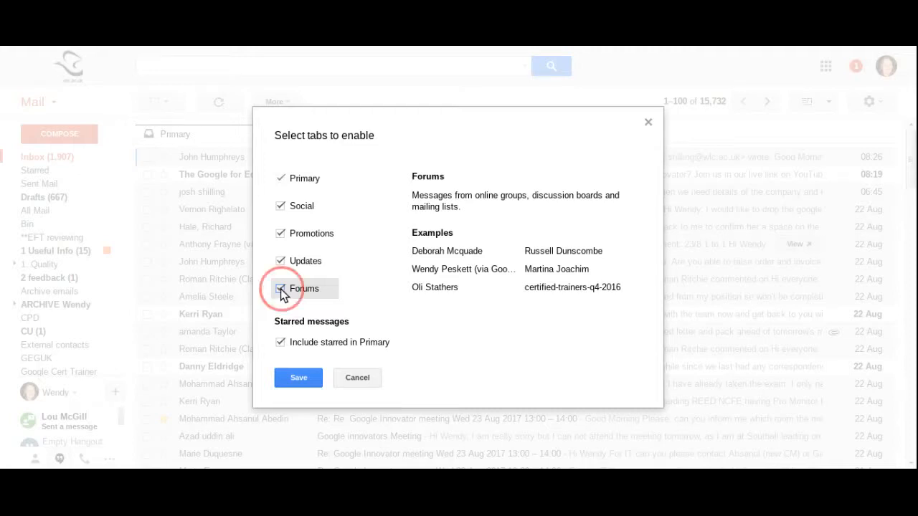
left_click(281, 262)
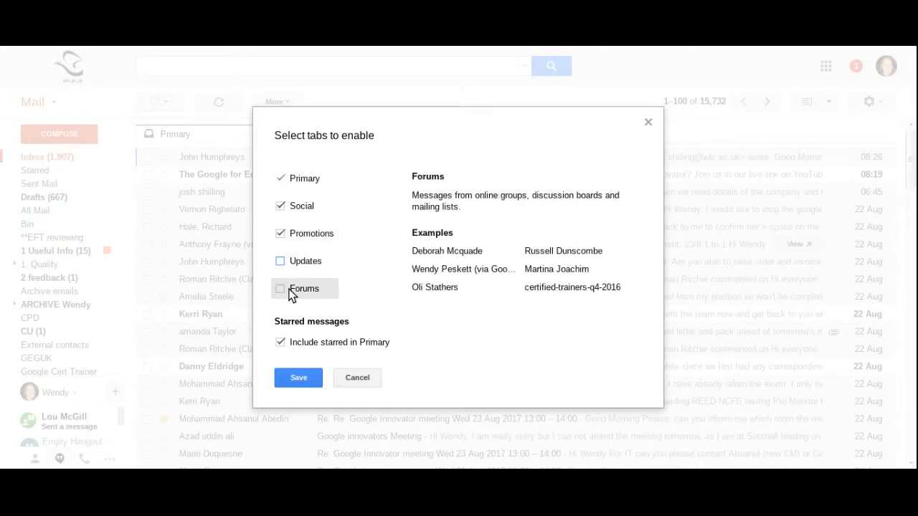
left_click(300, 379)
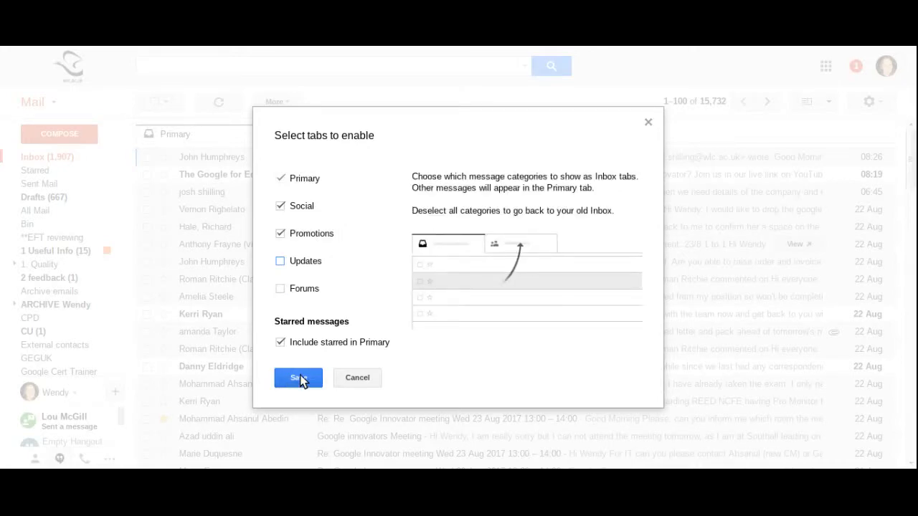